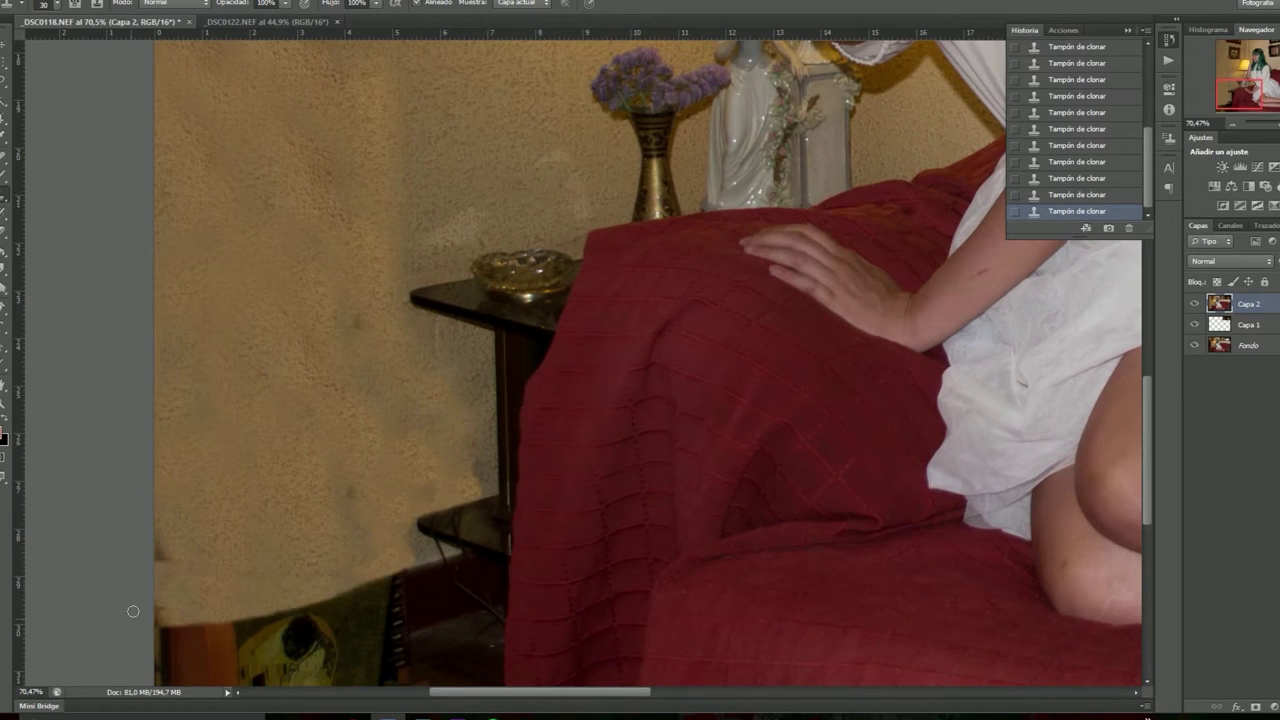
Pan down over the clone-stamped wall, then fit the whole photo in the window
drag(133, 611, 487, 387)
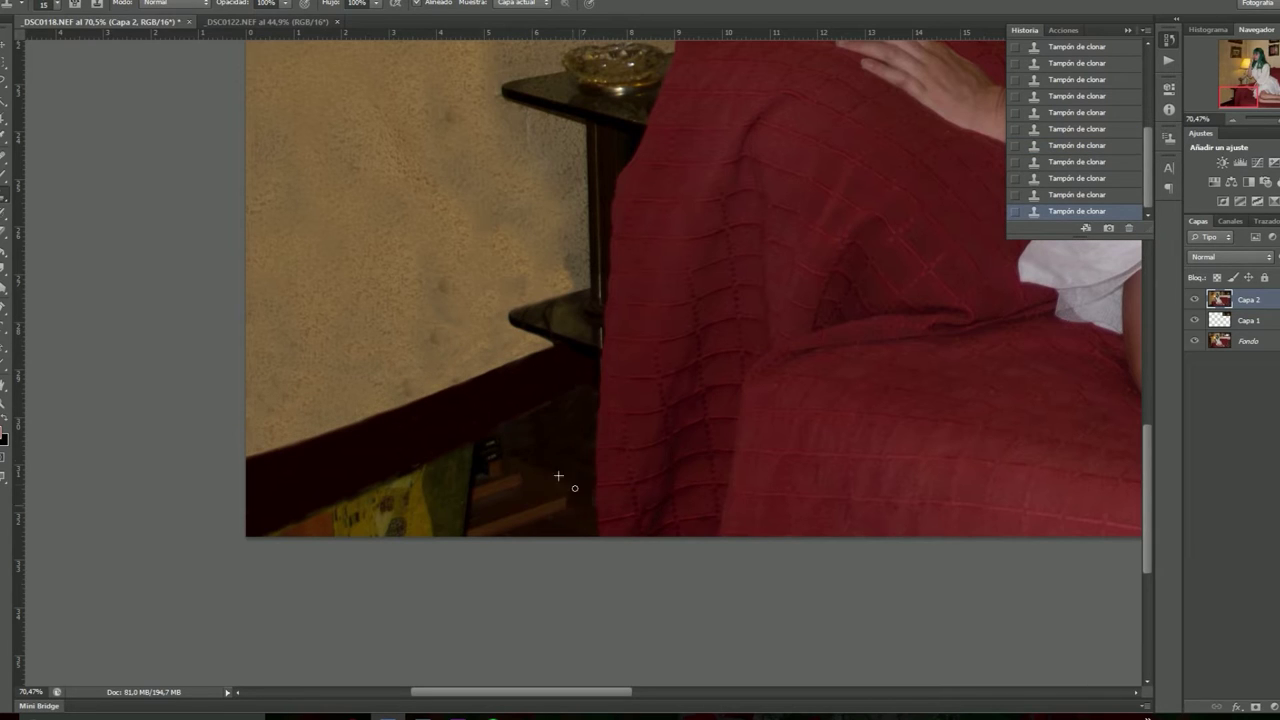
key(ctrl+0)
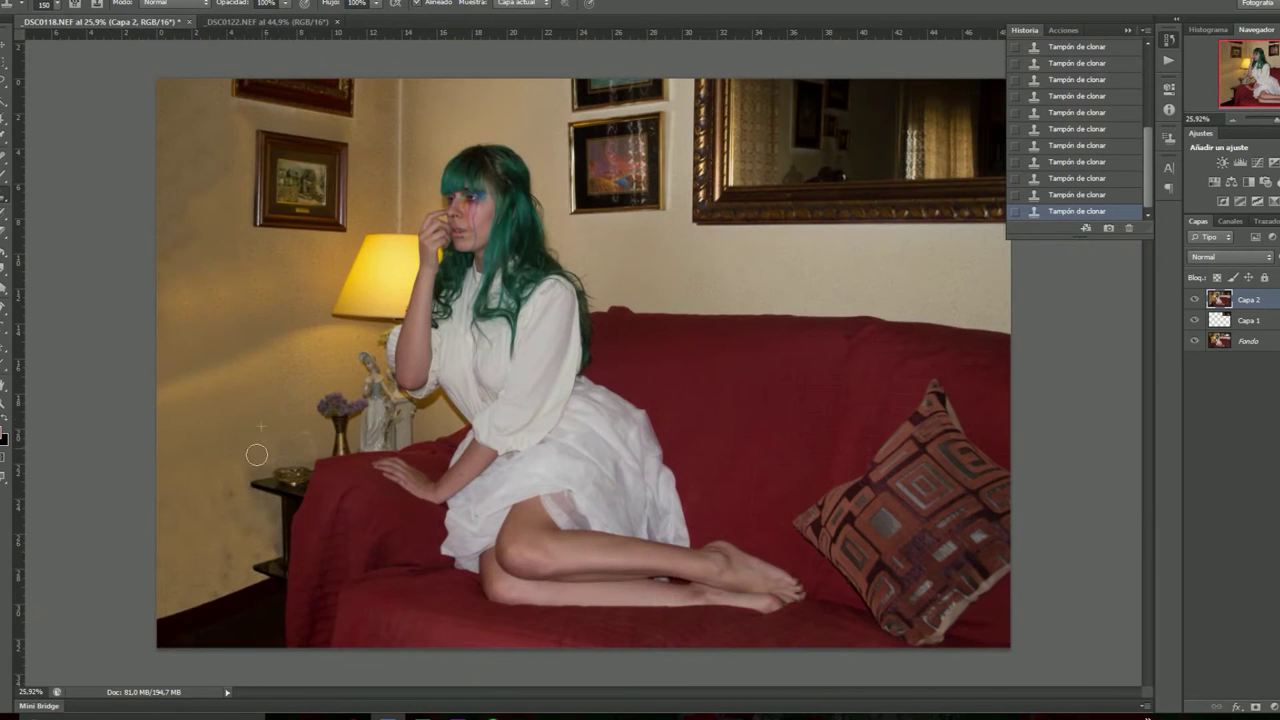
Spot-heal the dark blemishes on the left wall beside the lamp
drag(203, 172, 195, 195)
drag(186, 271, 185, 330)
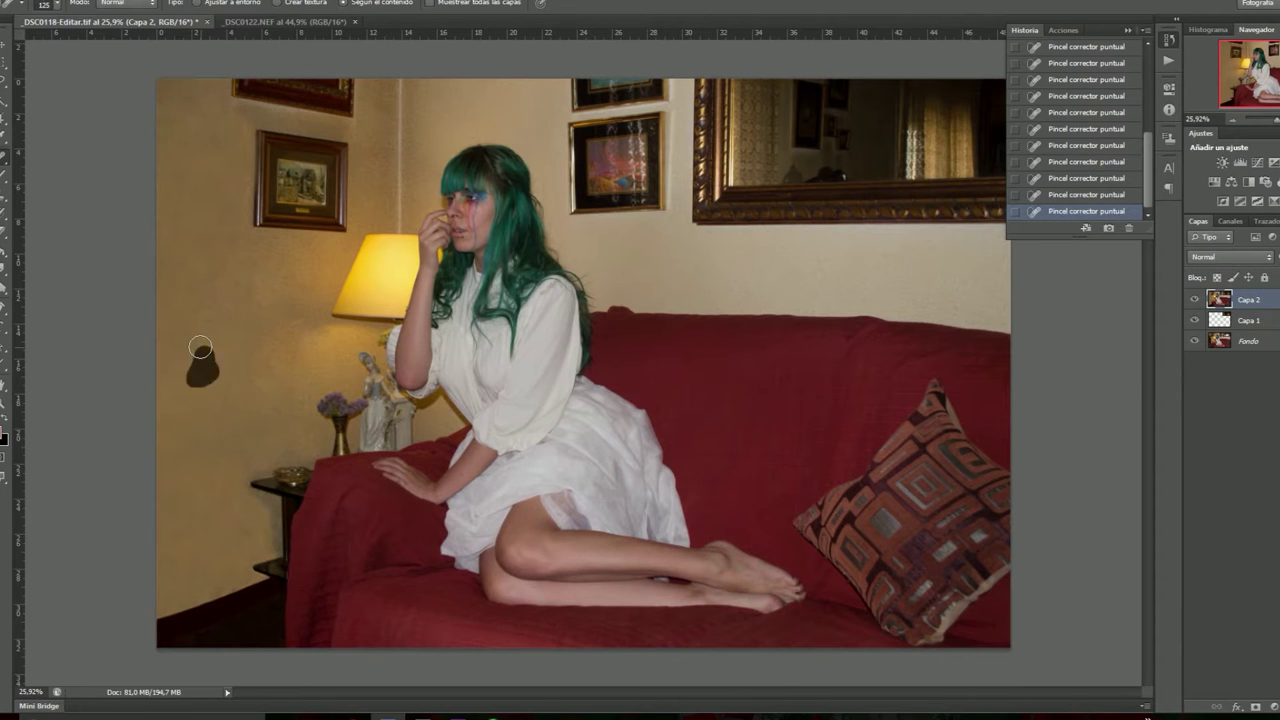
scroll(250, 366, up, 2)
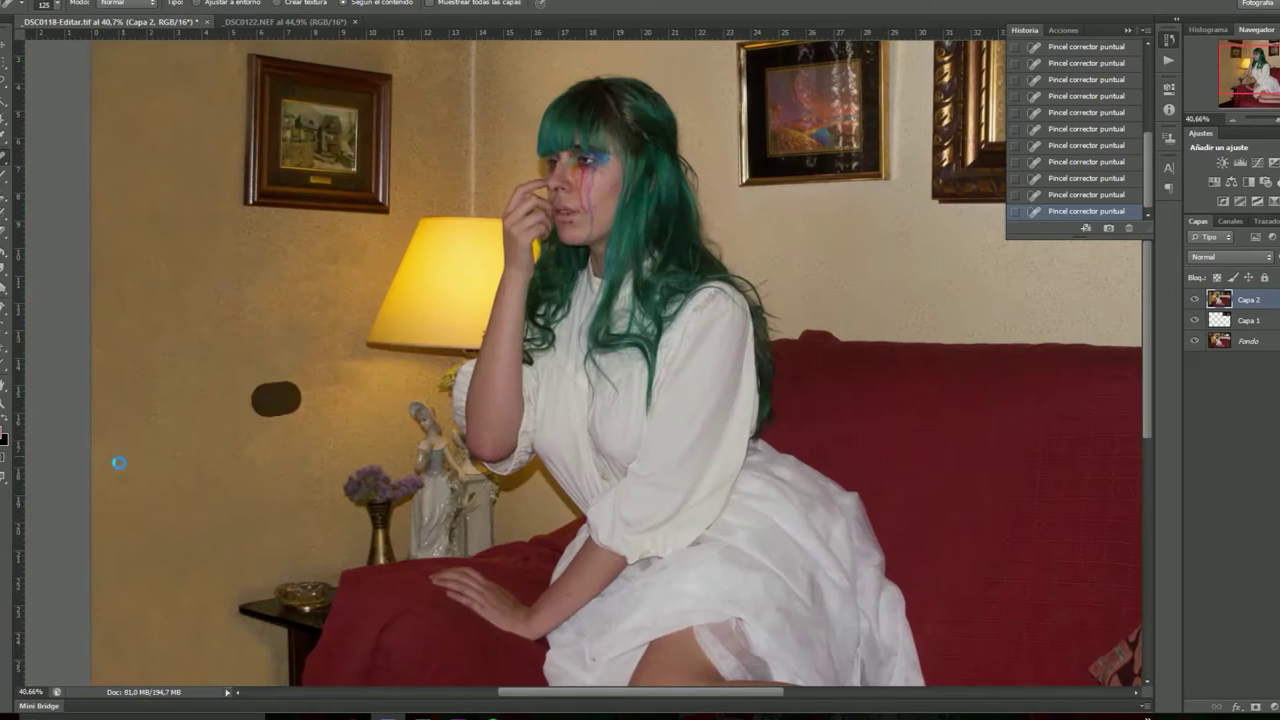
scroll(495, 408, up, 4)
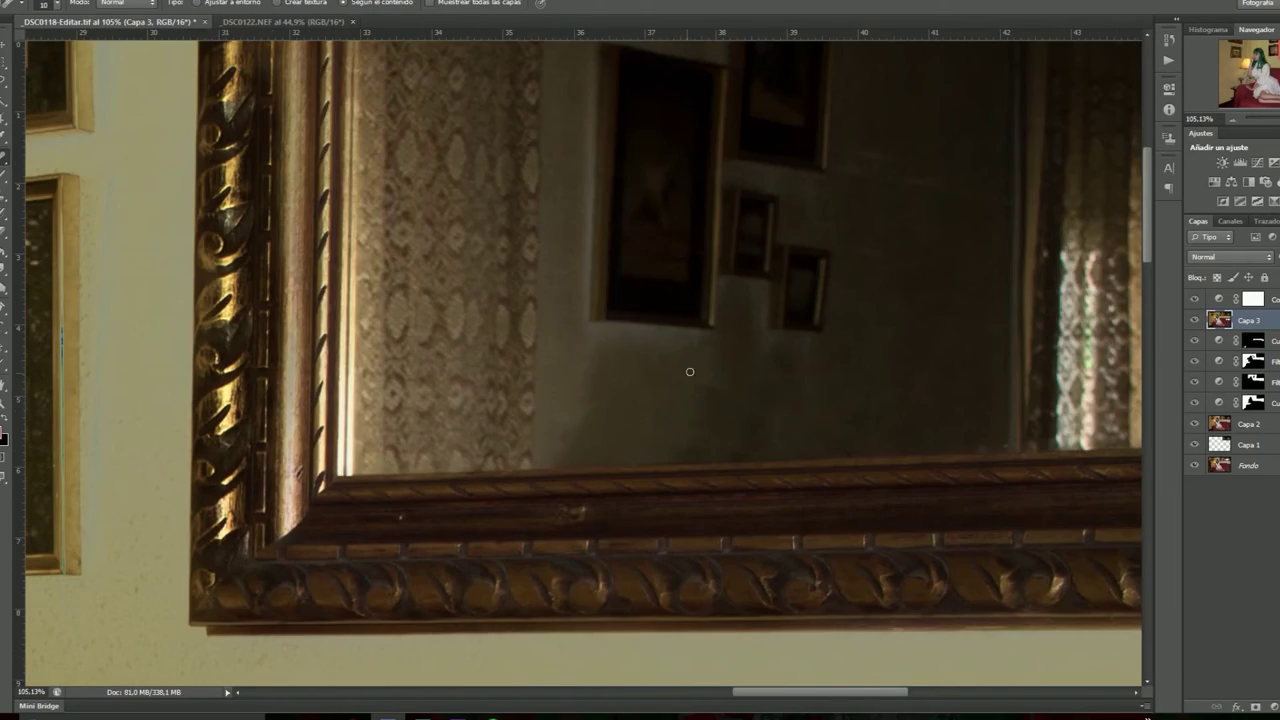
Spot-heal a mark on the wall reflected in the mirror
scroll(549, 287, up, 3)
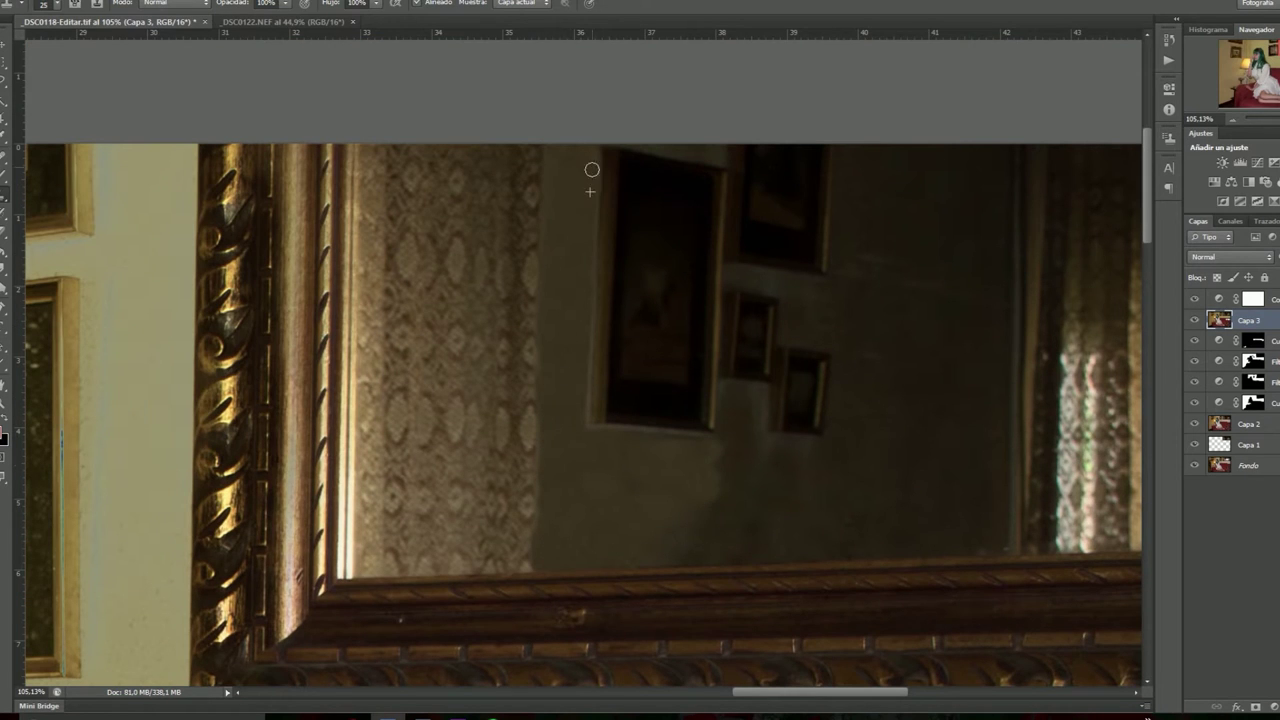
key(j)
drag(655, 555, 691, 489)
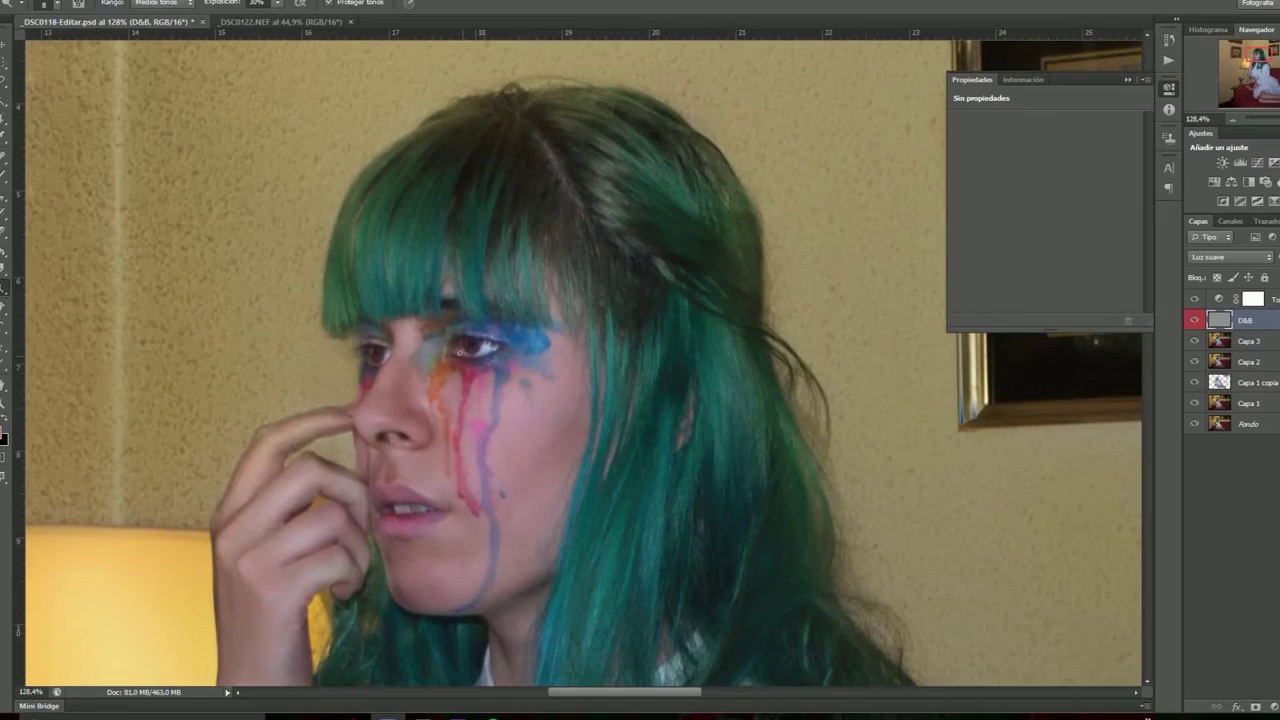
Zoom out to fit the whole photo in the window
key(ctrl+0)
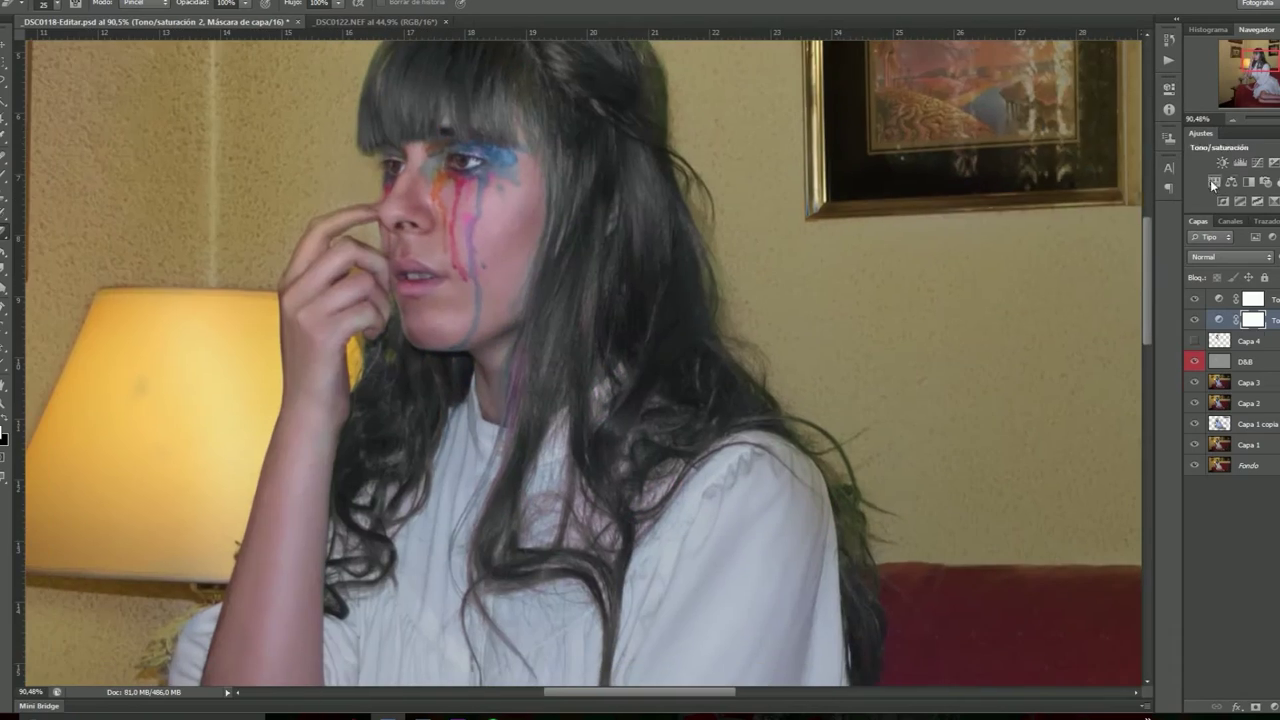
Add a Hue/Saturation adjustment, set the D&B layer to Soft Light, and choose the Dodge tool
click(1212, 181)
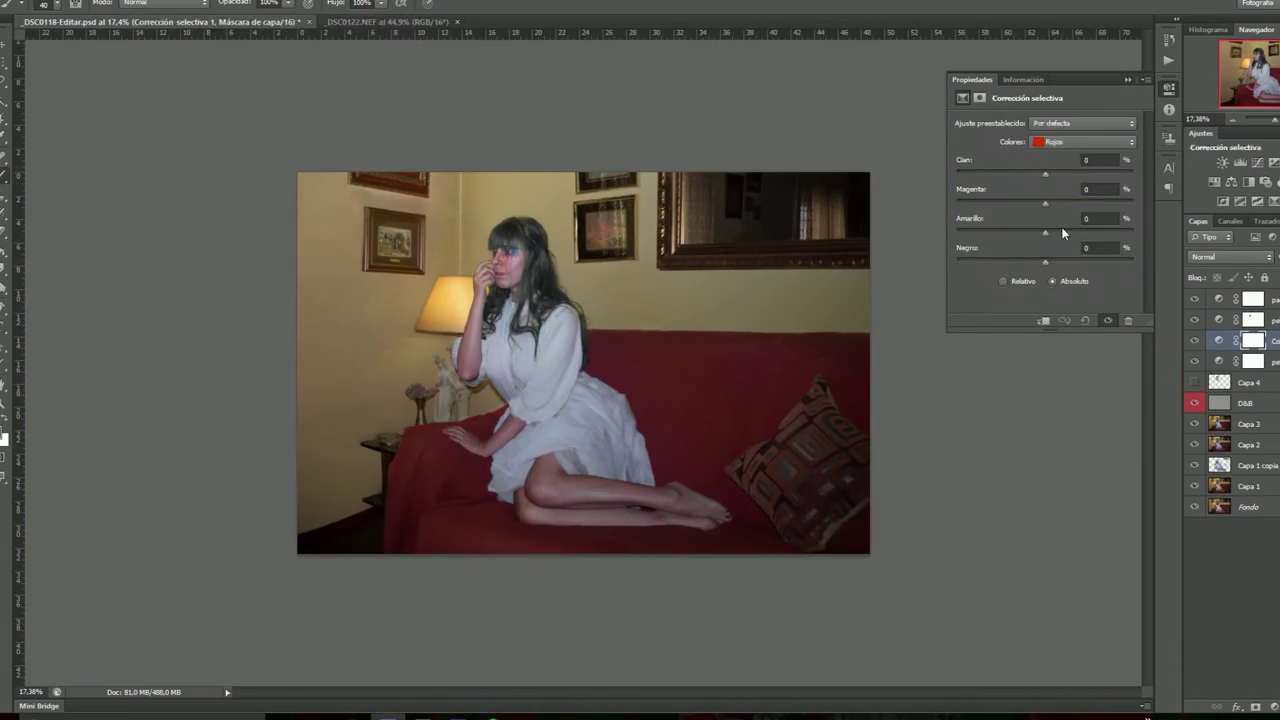
click(1084, 142)
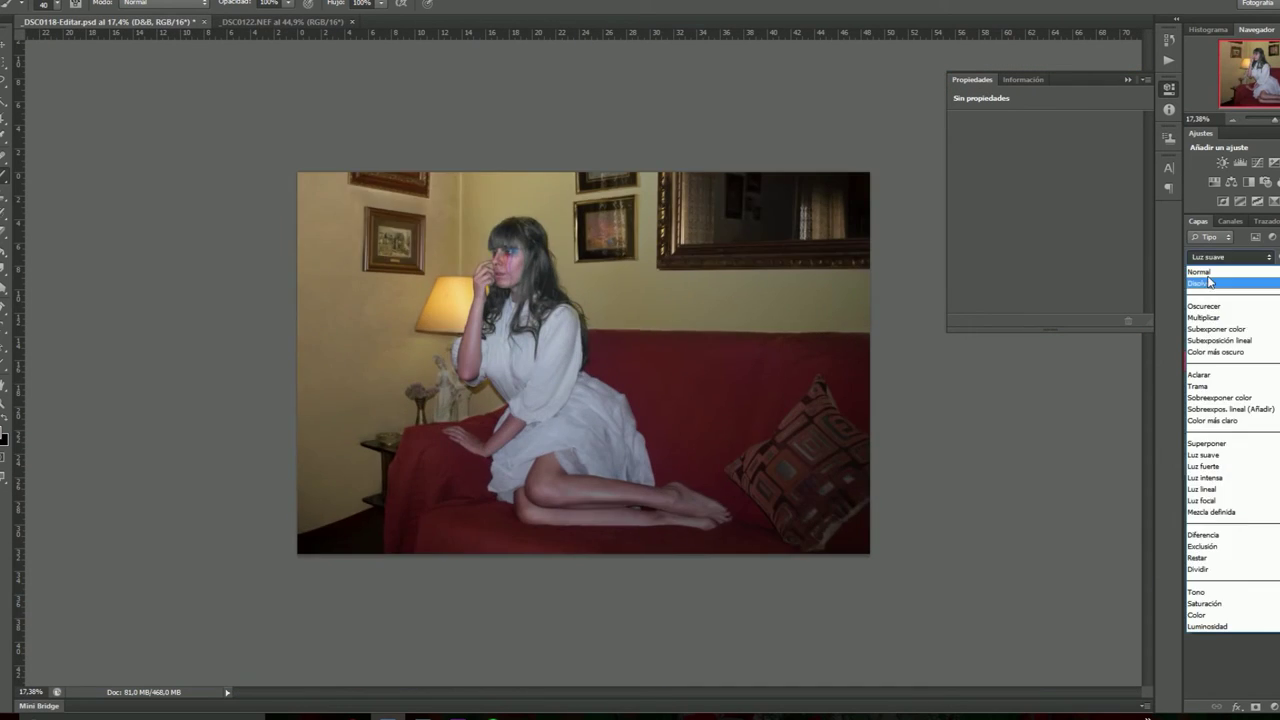
click(1230, 257)
click(1230, 447)
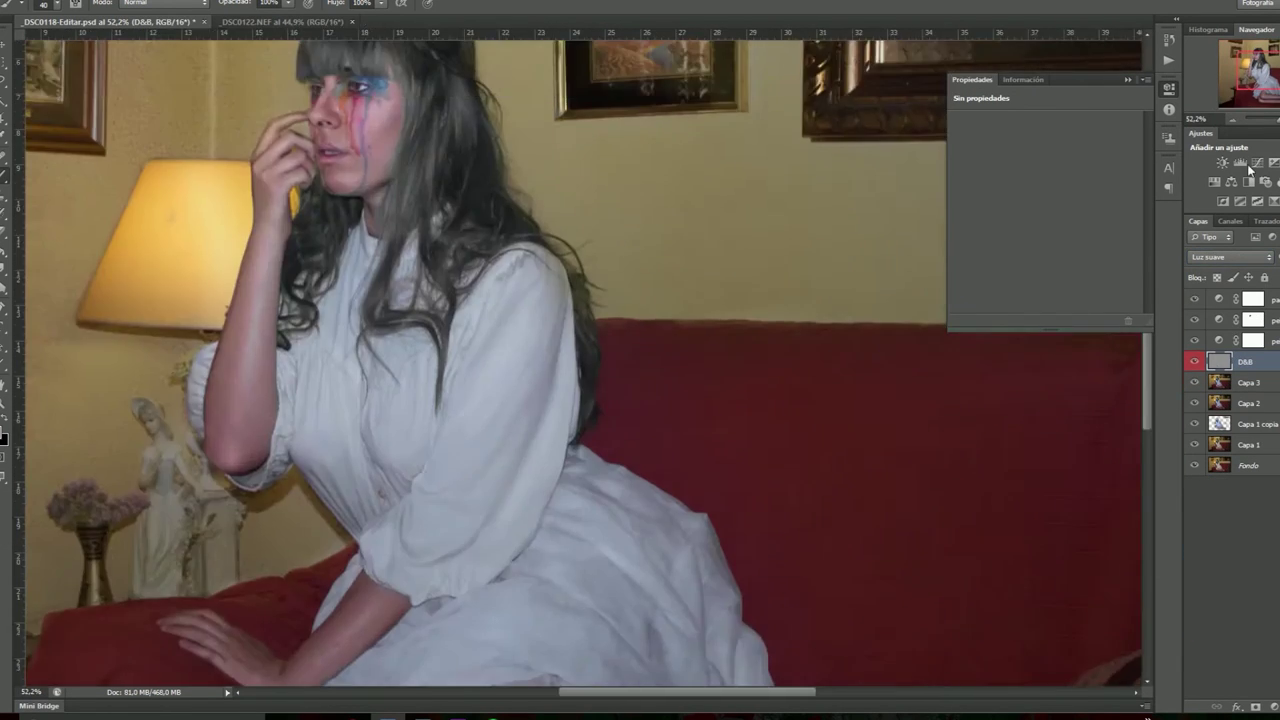
key(o)
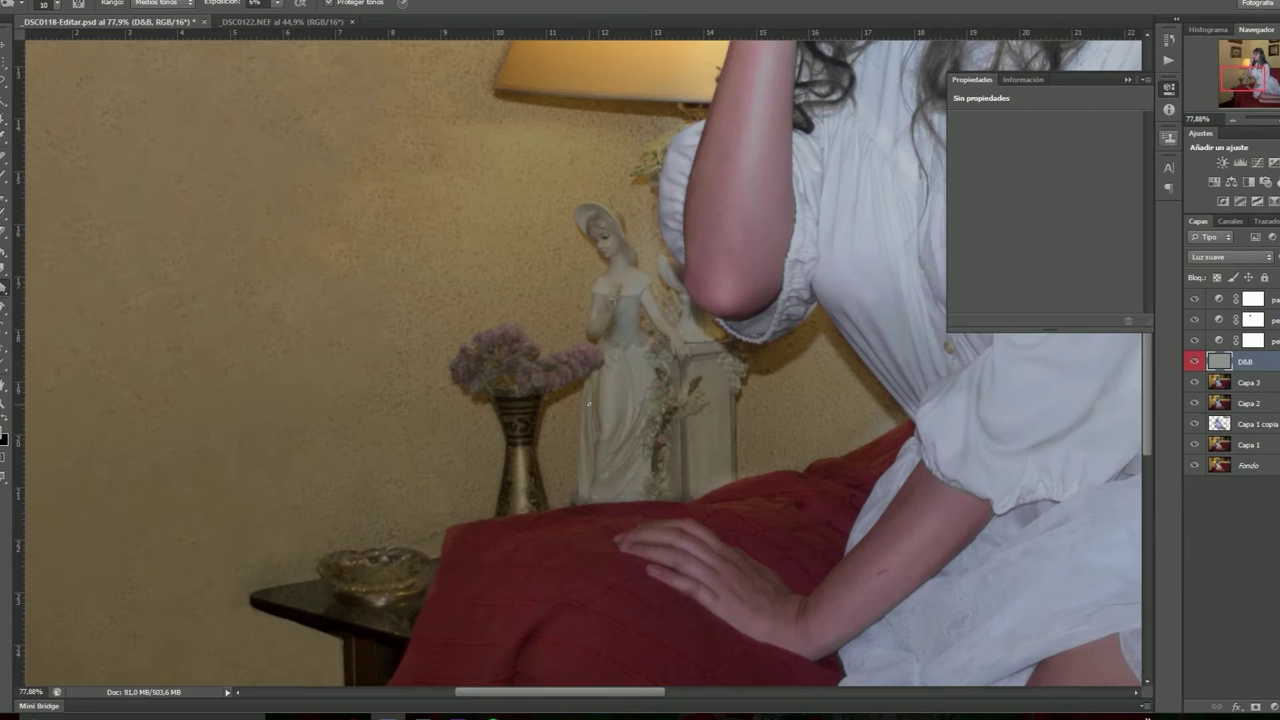
right_click(3, 293)
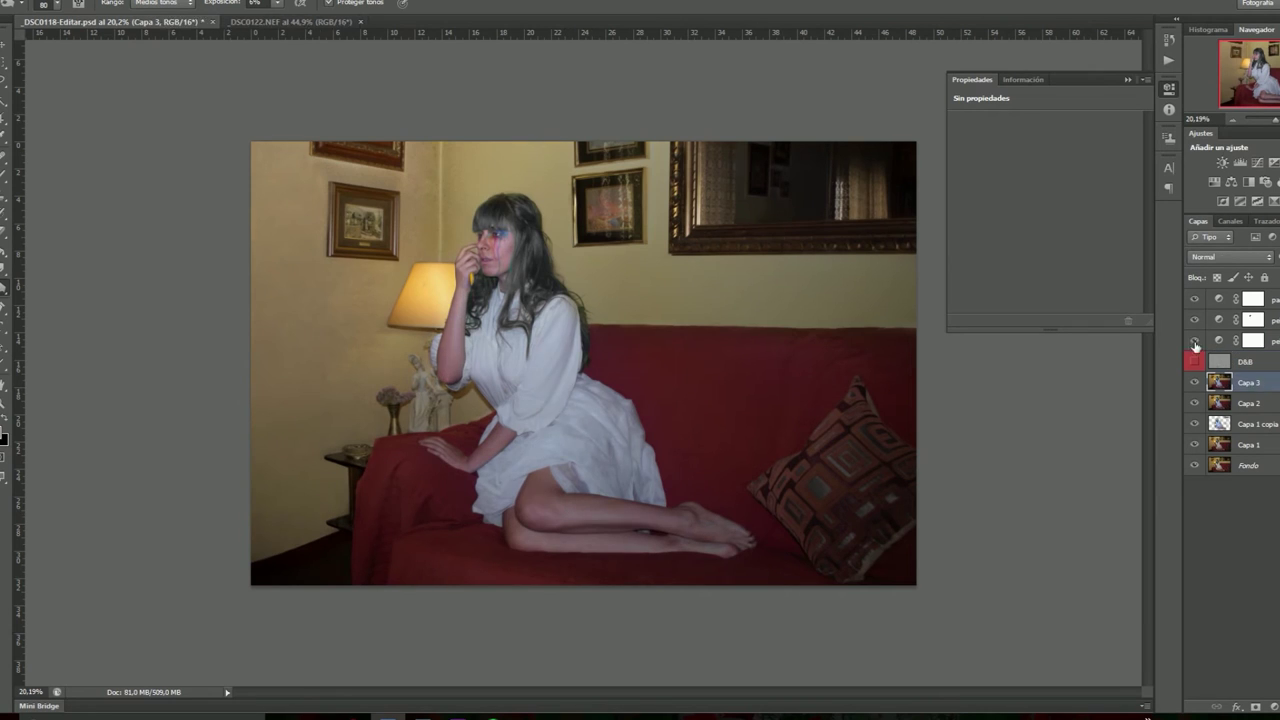
Copy the result into a new layer and save it as _DSC0118-Editar2.psd
key(ctrl+j)
key(ctrl+shift+s)
key(Return)
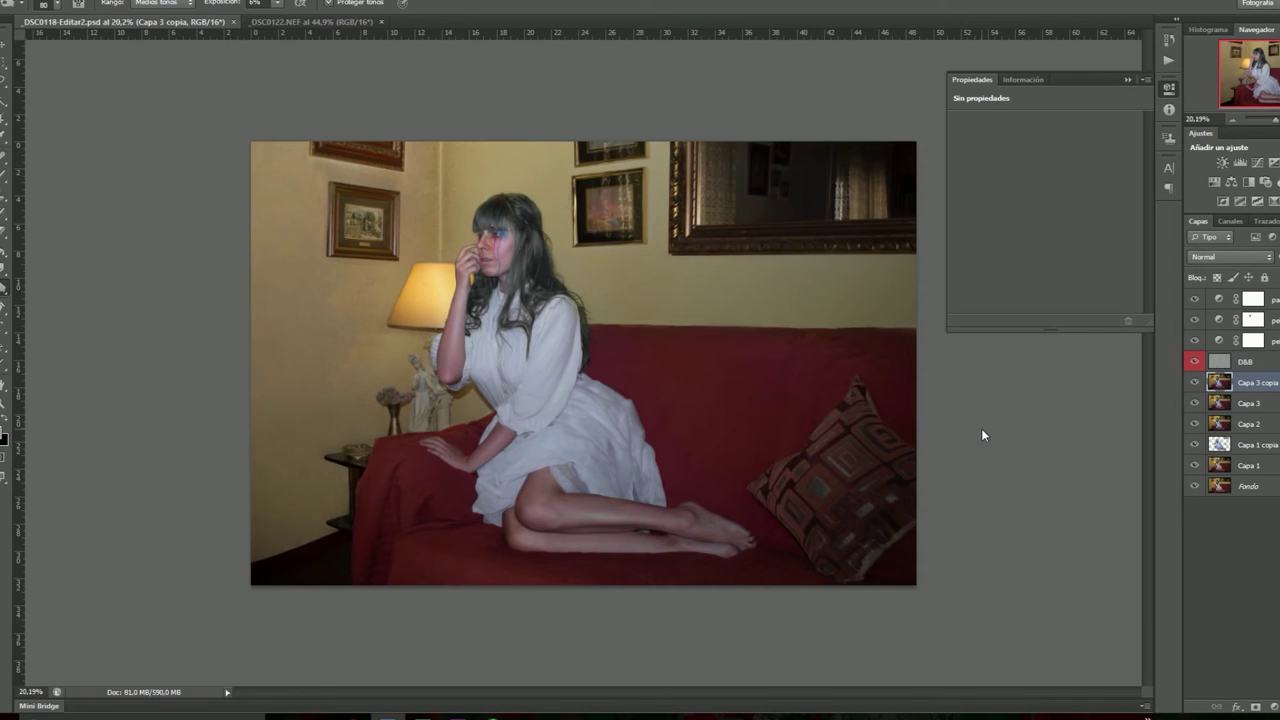
key(ctrl+shift+x)
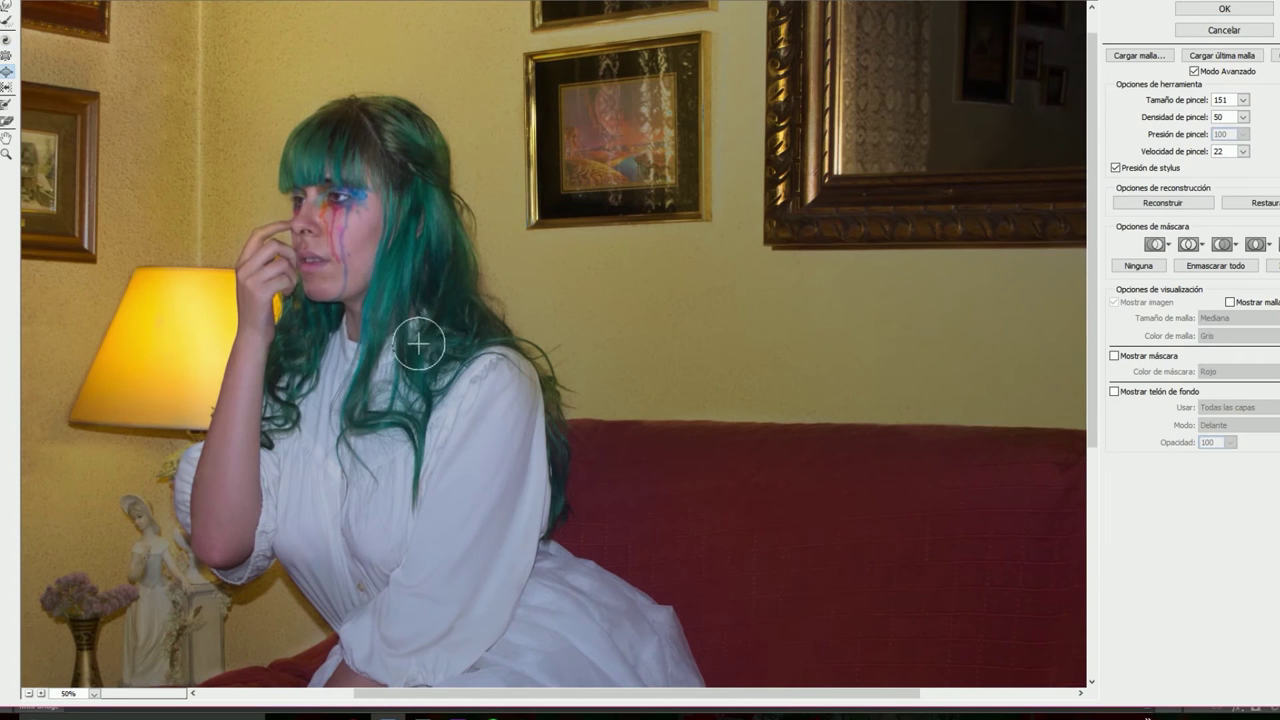
Enlarge the Liquify brush to 300 for reshaping the hair and figure
key(bracketright)
key(bracketright)
key(bracketright)
scroll(343, 429, down, 3)
scroll(343, 429, down, 3)
scroll(386, 191, up, 4)
scroll(462, 263, up, 1)
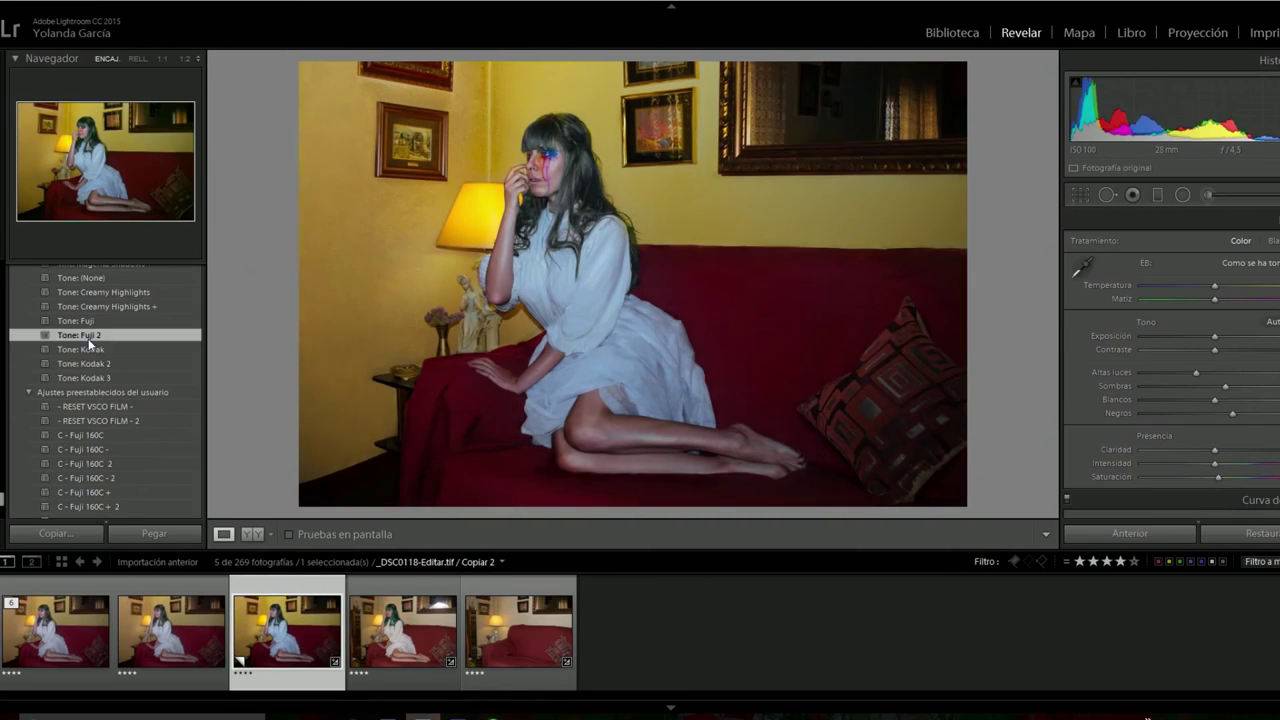
Undo the Kodak tone presets and start cropping the photo
key(ctrl+z)
key(ctrl+z)
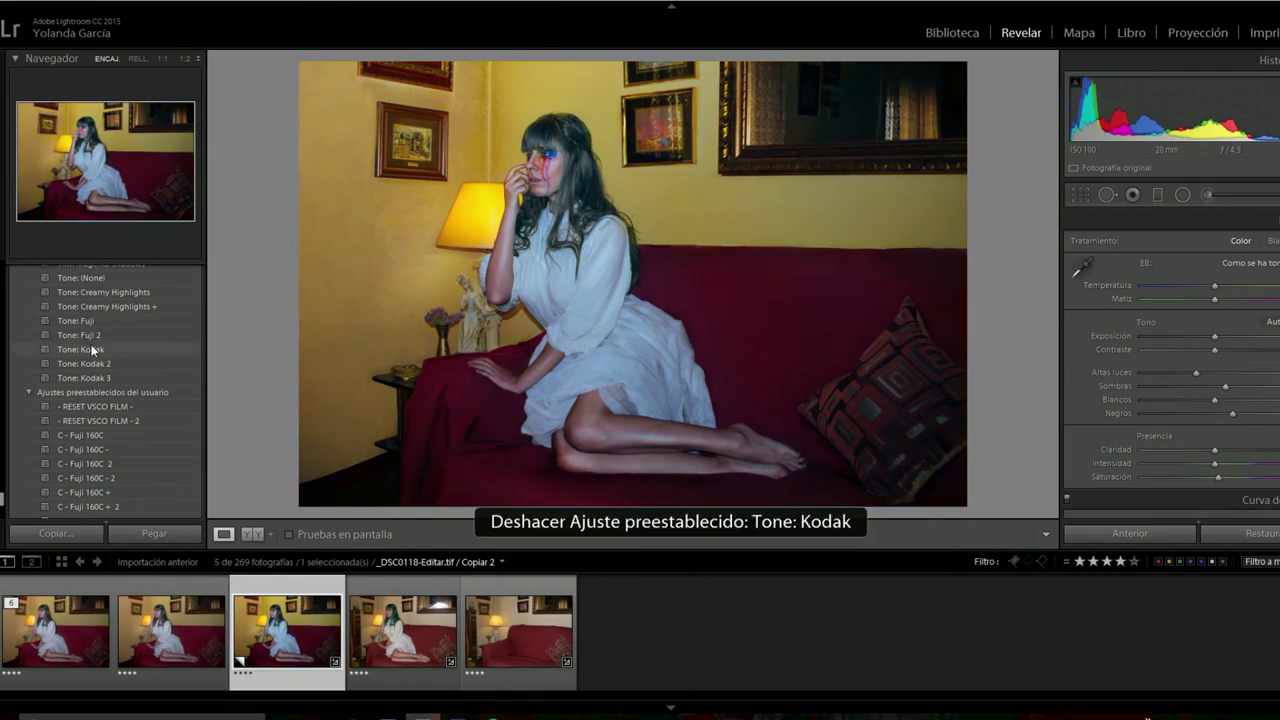
key(r)
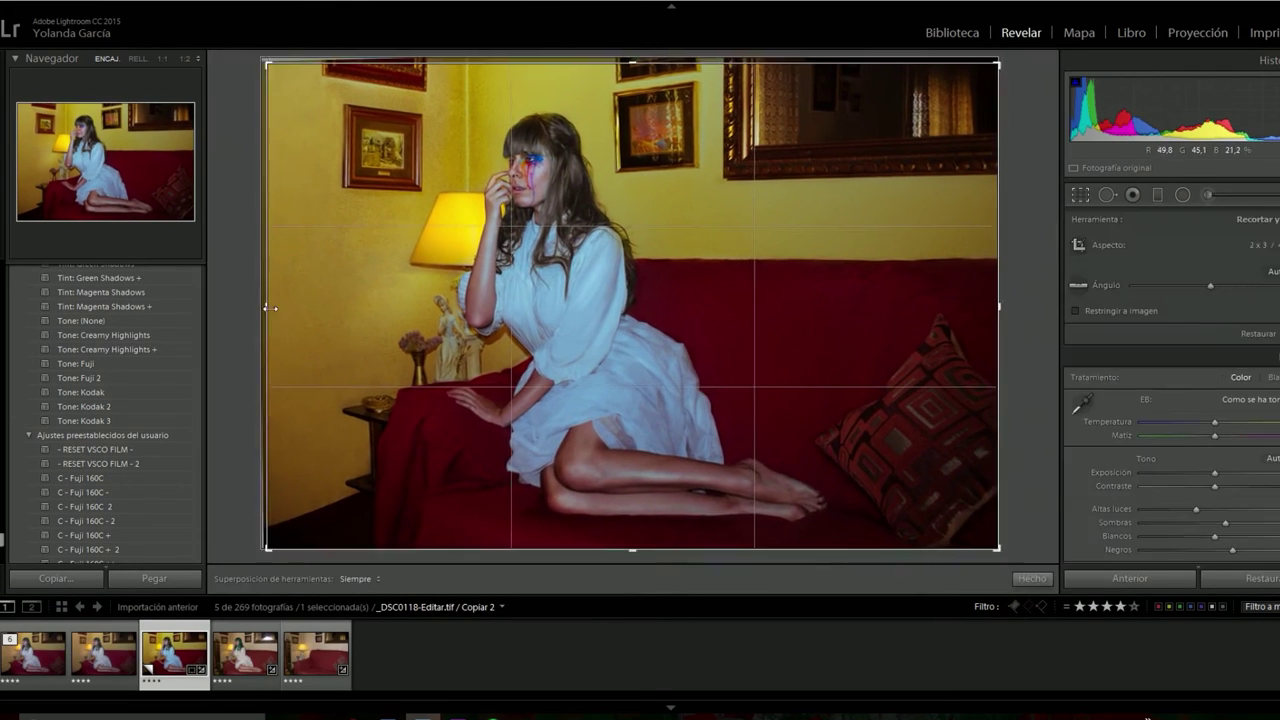